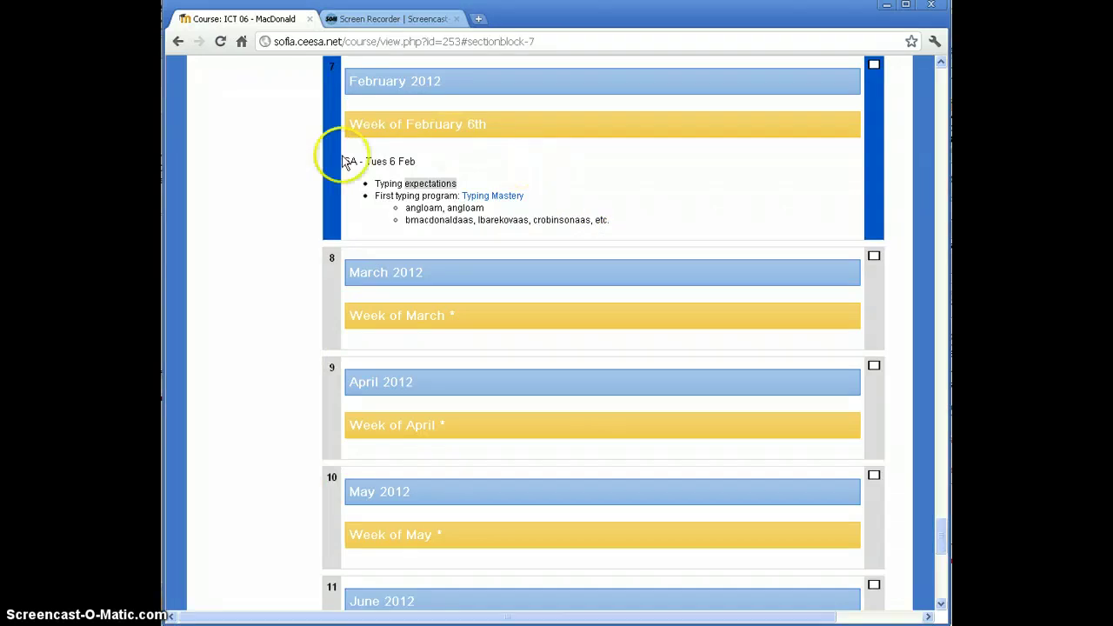
# Open the Typing Mastery link in the Week of February 6th section to load the Keyboarding Online login.
pyautogui.click(500, 205)
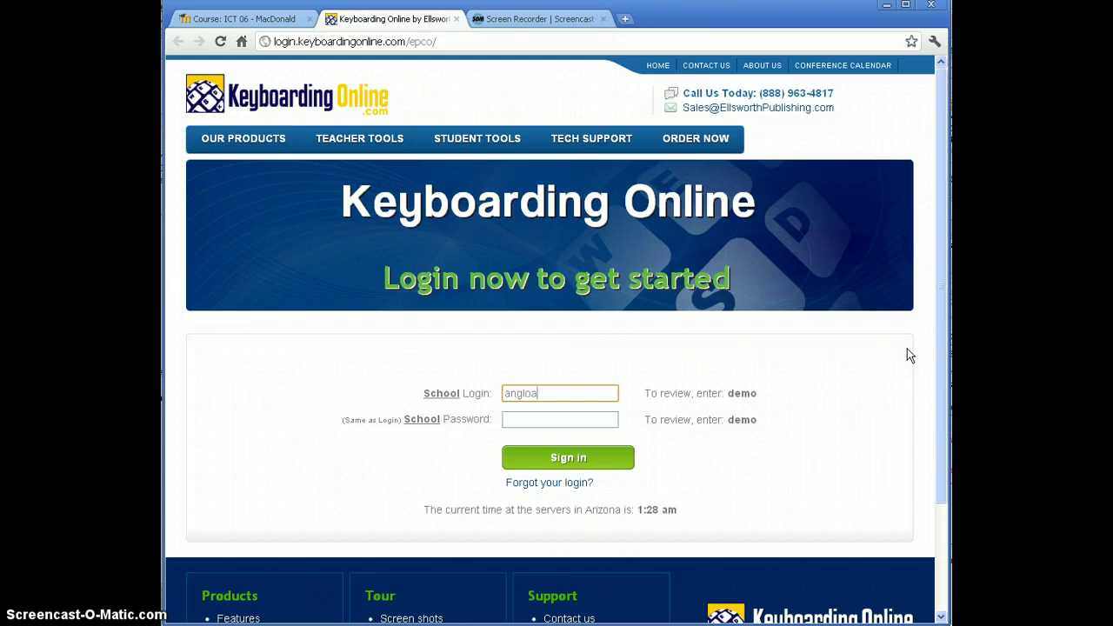
# Sign in to Keyboarding Online with the school login and its password.
pyautogui.press('Tab')
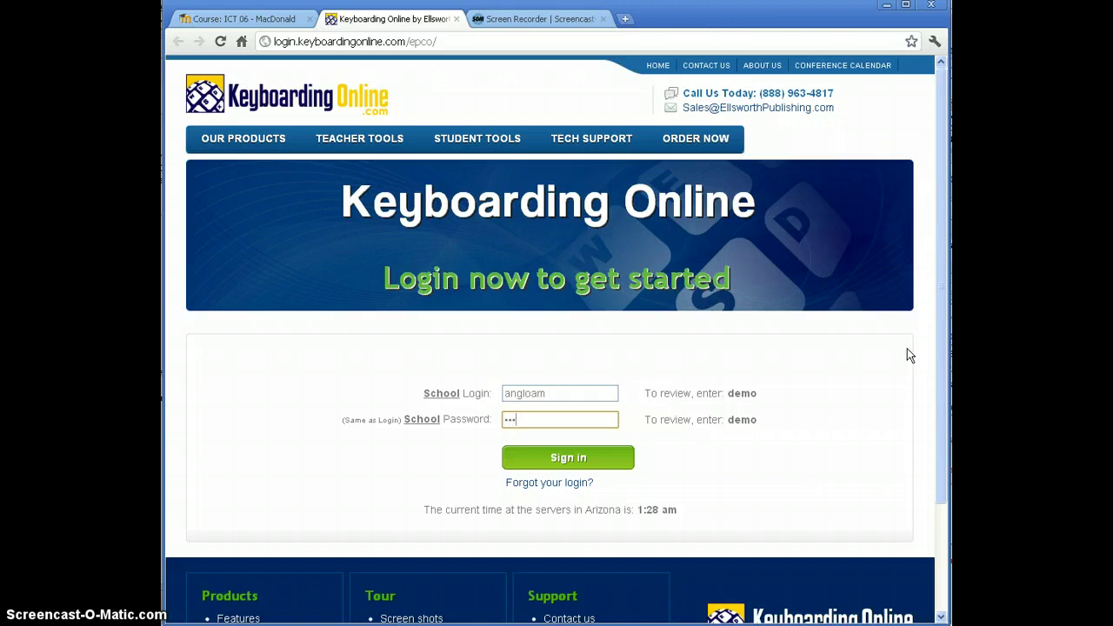
pyautogui.write('angloam')
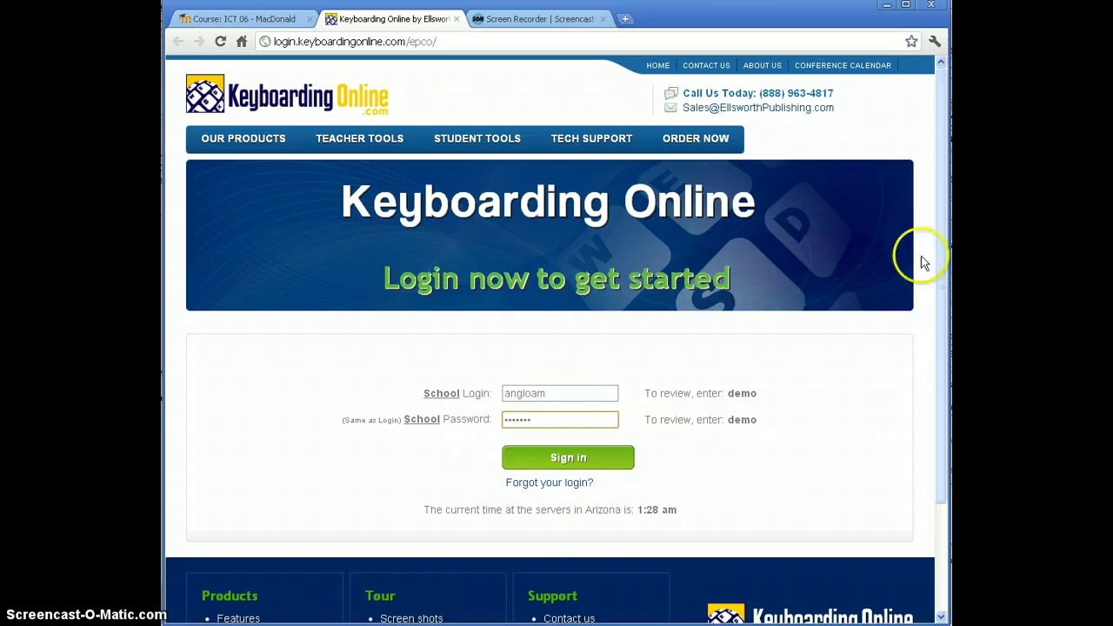
pyautogui.click(571, 457)
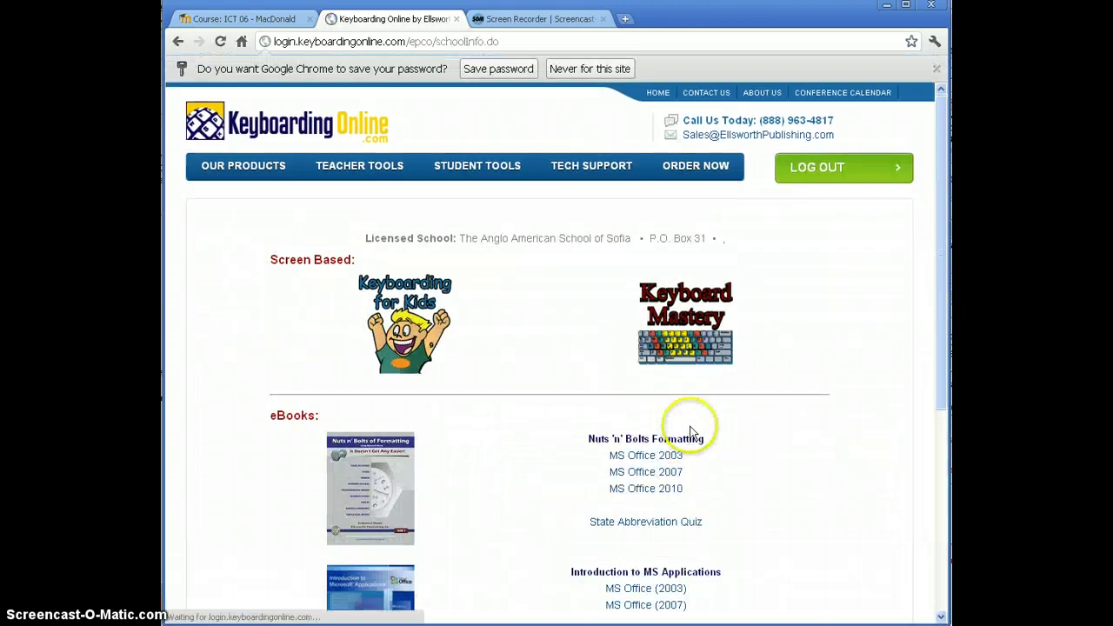
# Launch Keyboard Mastery, always allowing the Java plug-in on this site and running the signed app.
pyautogui.click(682, 319)
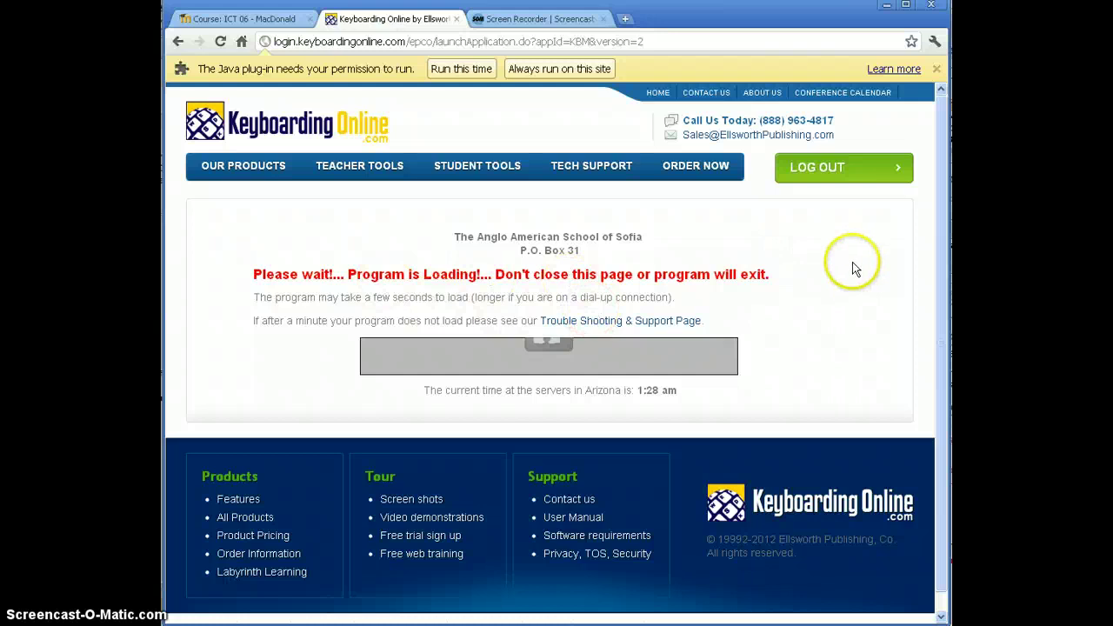
pyautogui.click(552, 70)
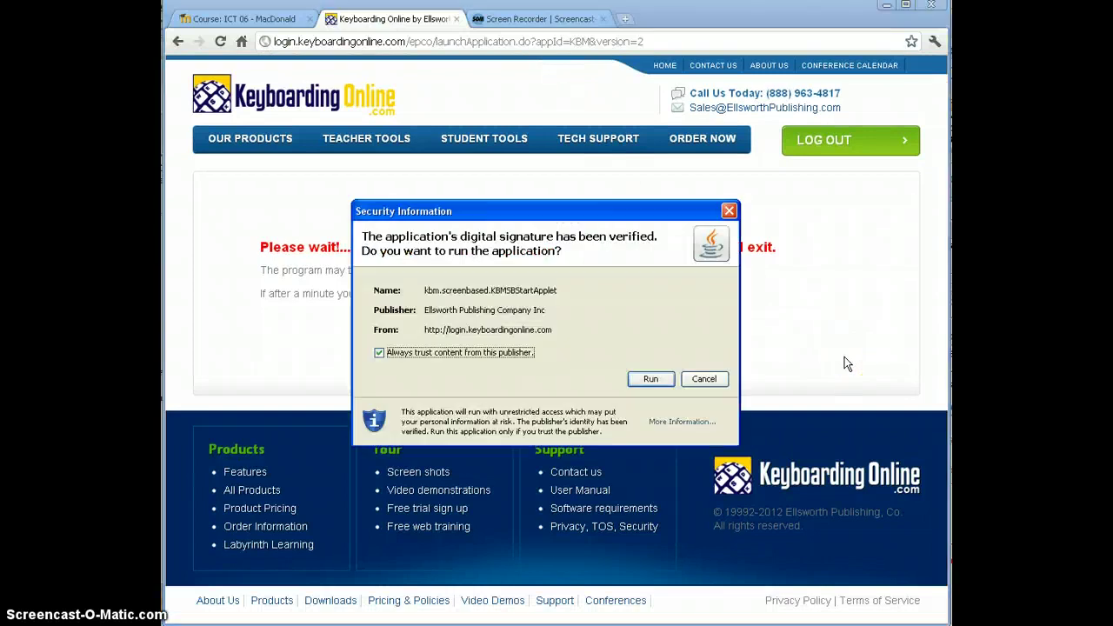
pyautogui.click(659, 380)
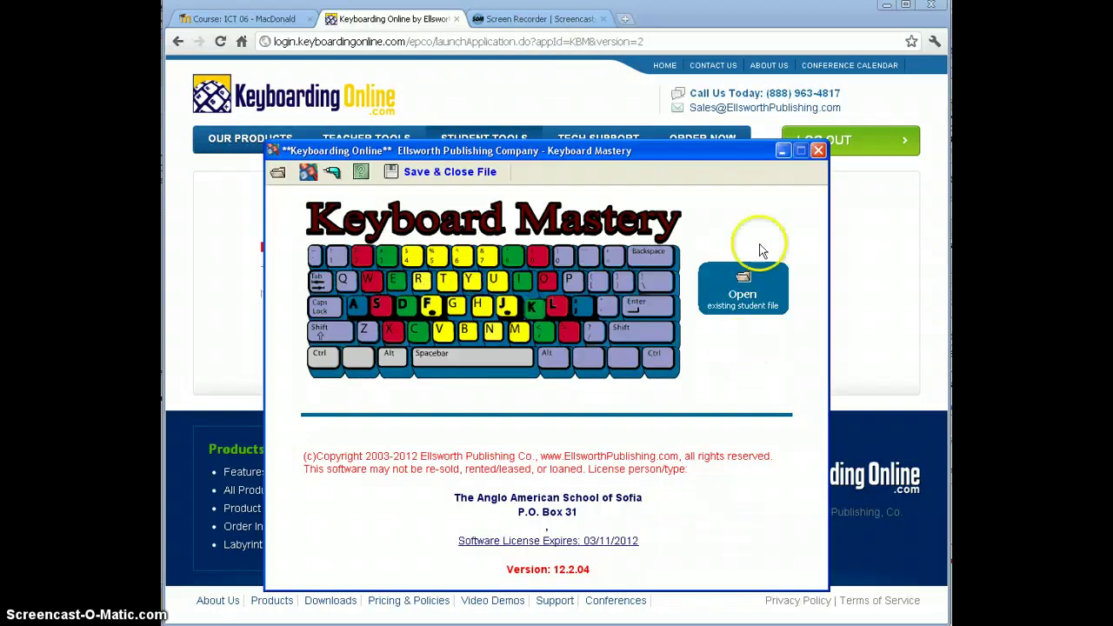
# Open the teacher's own existing student file from the Grade 6A class.
pyautogui.click(743, 296)
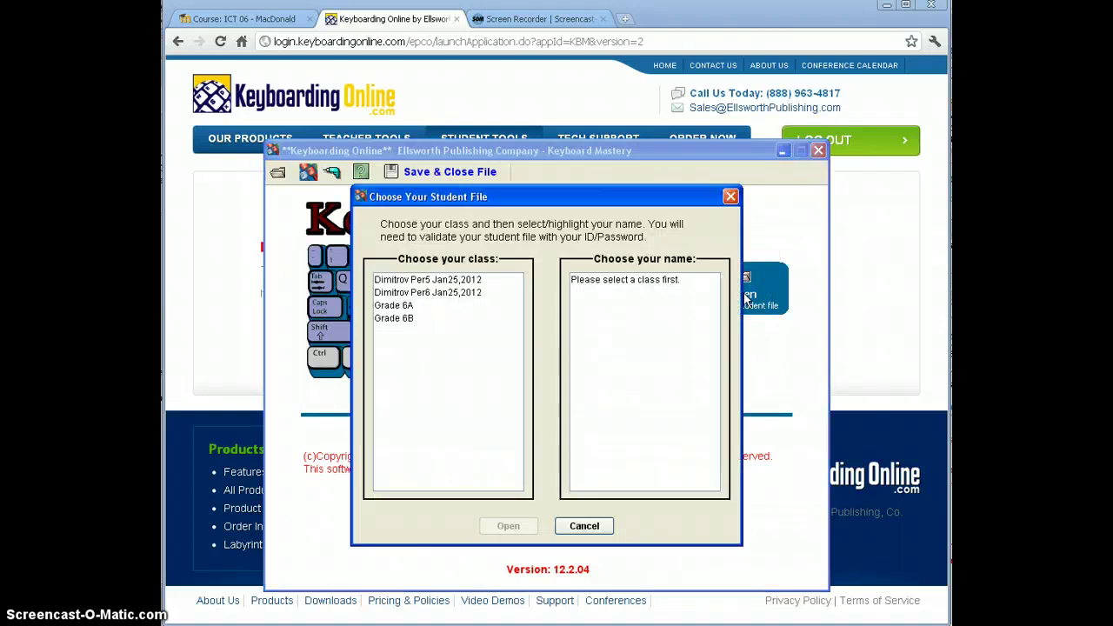
pyautogui.click(388, 306)
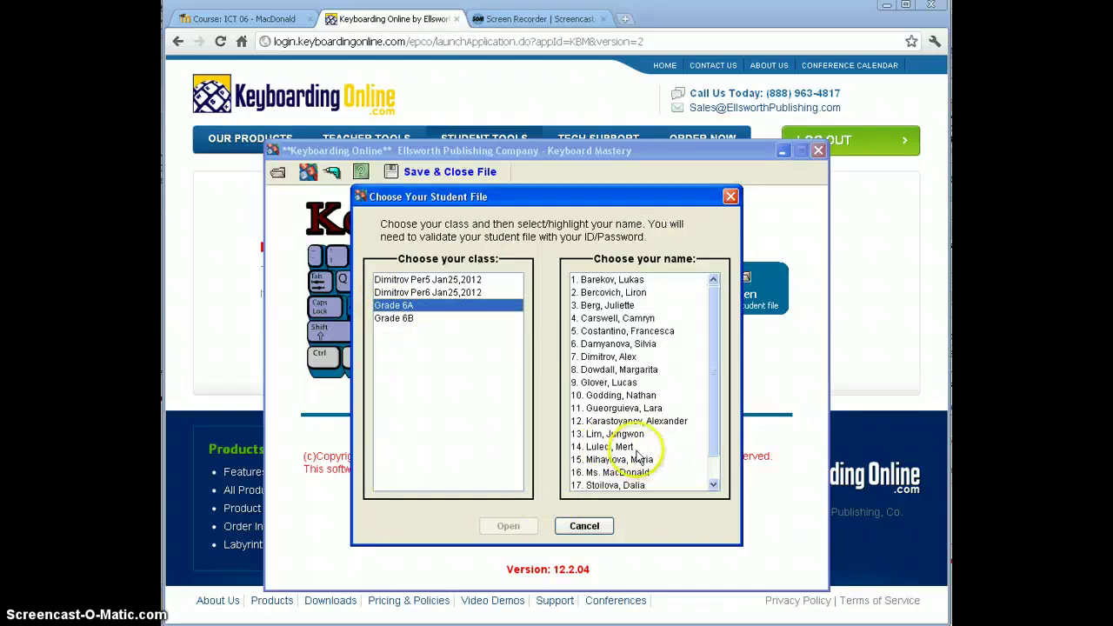
pyautogui.click(597, 476)
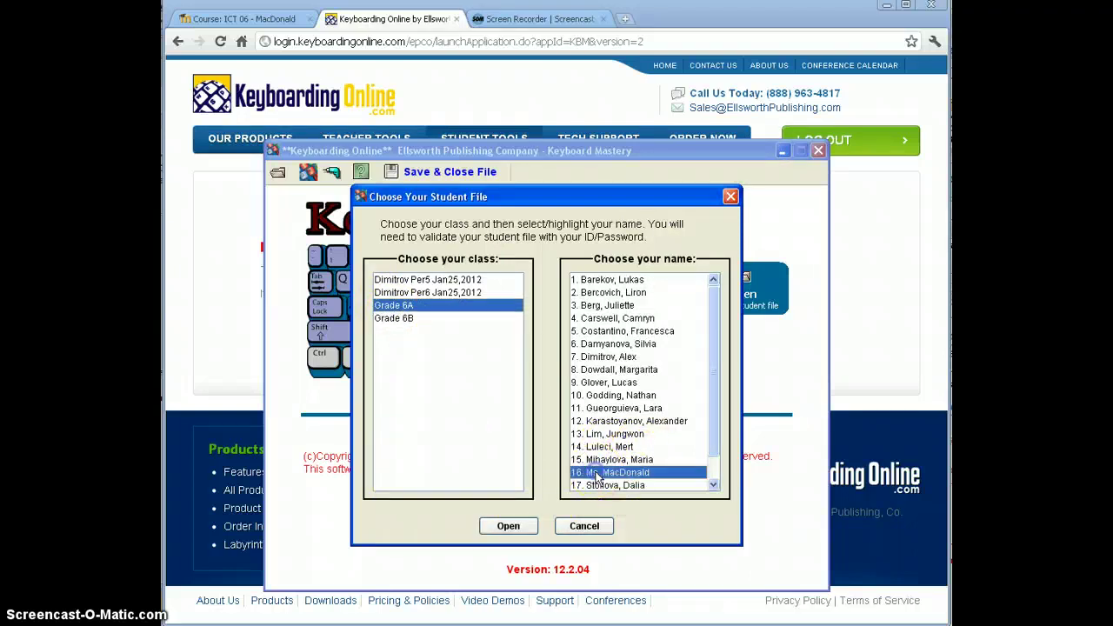
pyautogui.click(517, 528)
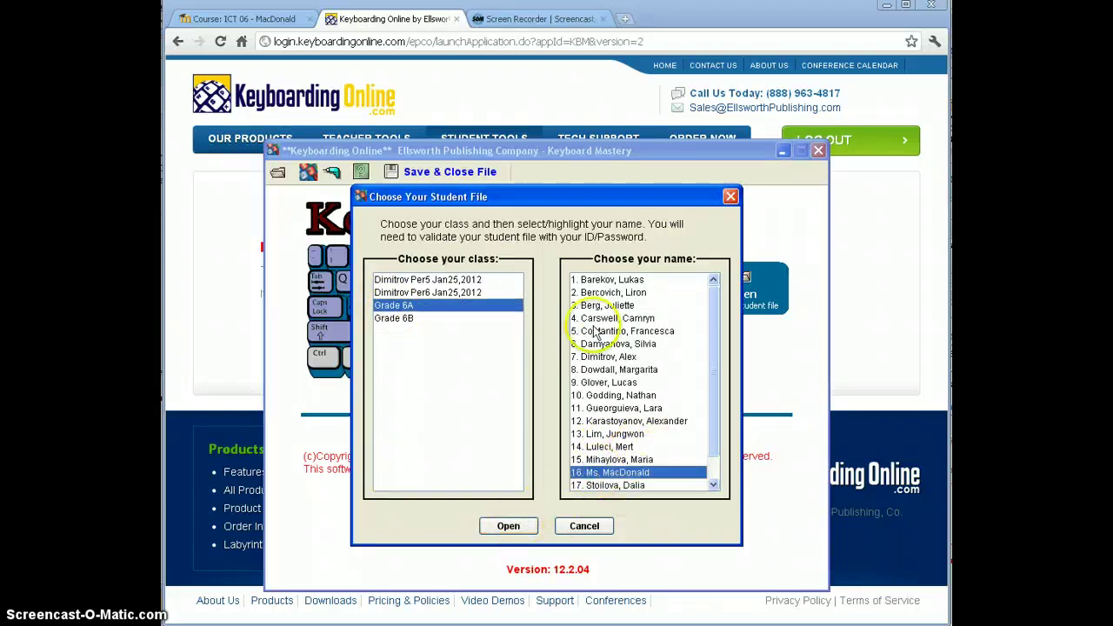
pyautogui.click(511, 528)
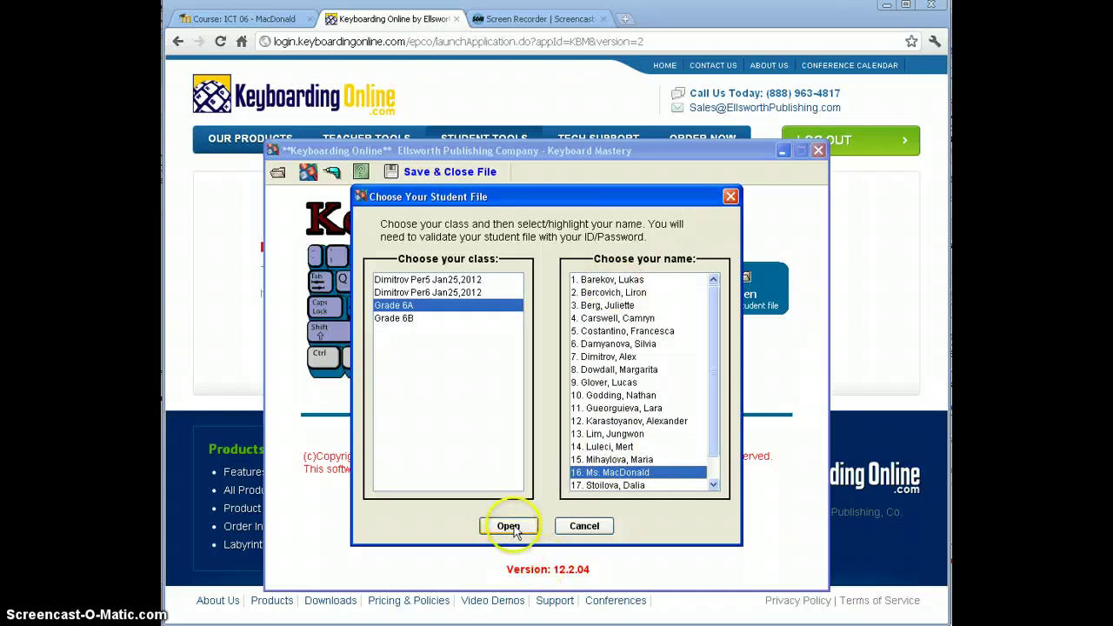
pyautogui.click(583, 393)
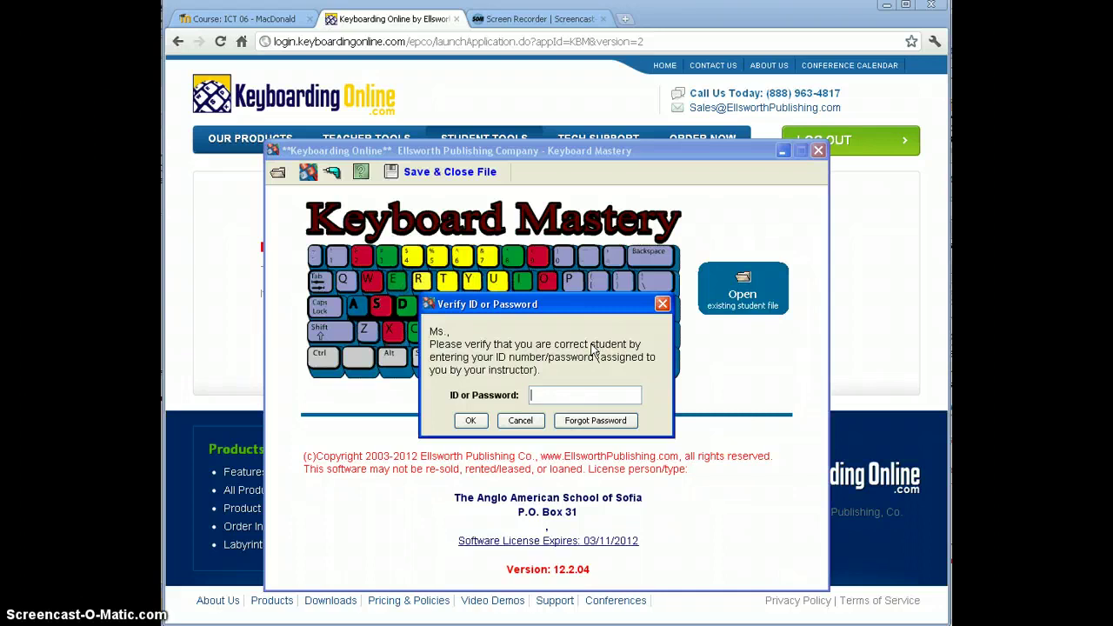
# Enter the student password, dismiss the invalid-password error, and re-enter it correctly to reach the main menu.
pyautogui.write('*****')
pyautogui.press('BackSpace')
pyautogui.press('BackSpace')
pyautogui.write('**')
pyautogui.press('BackSpace')
pyautogui.press('BackSpace')
pyautogui.press('BackSpace')
pyautogui.press('BackSpace')
pyautogui.press('BackSpace')
pyautogui.press('BackSpace')
pyautogui.press('BackSpace')
pyautogui.press('BackSpace')
pyautogui.write('***************')
pyautogui.click(453, 421)
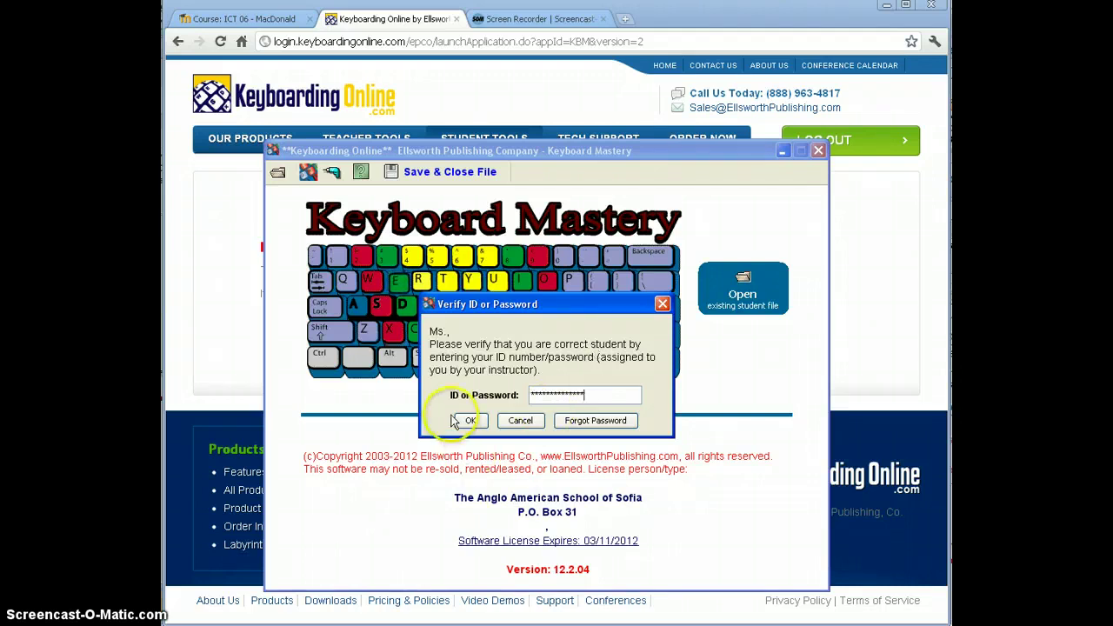
pyautogui.click(543, 392)
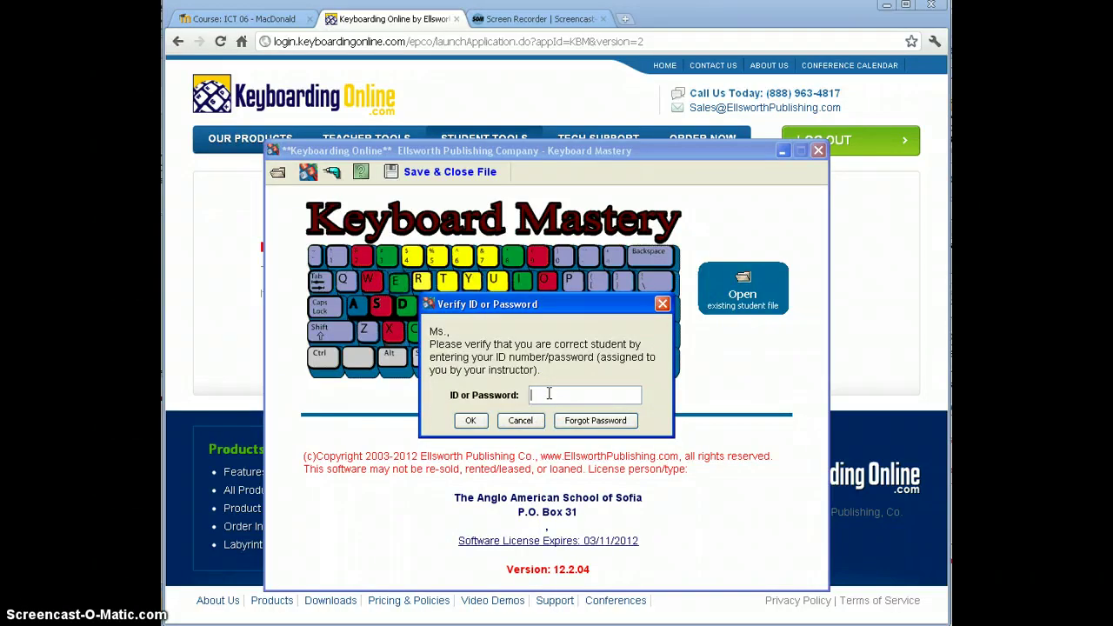
pyautogui.write('***********')
pyautogui.press('Return')
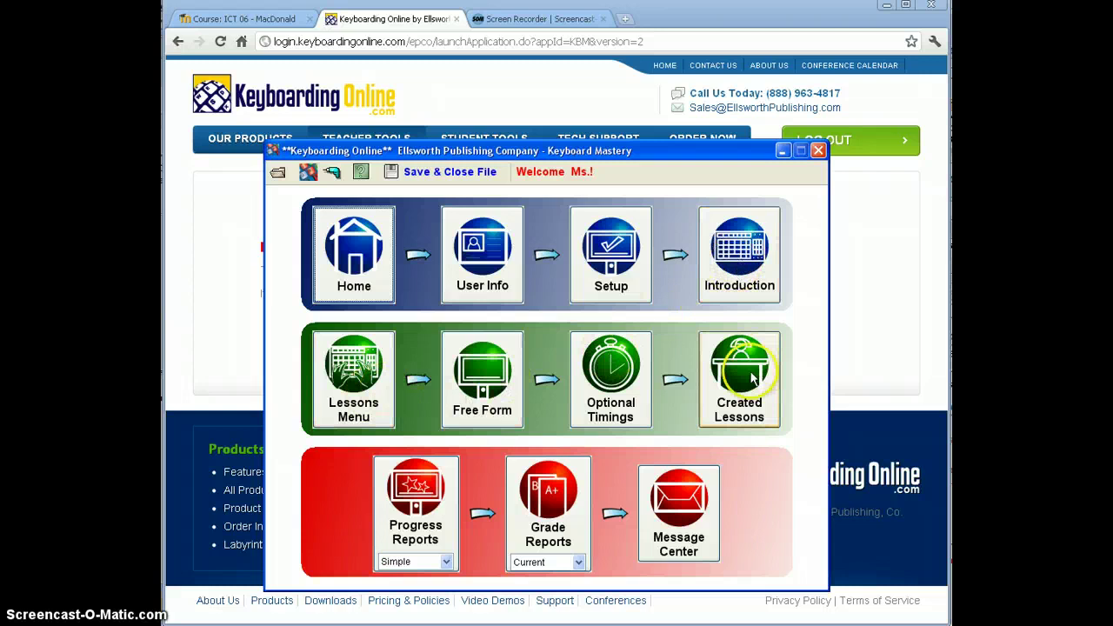
# Open lesson 1 - Home Row, line 1 from the Lessons Menu.
pyautogui.click(353, 374)
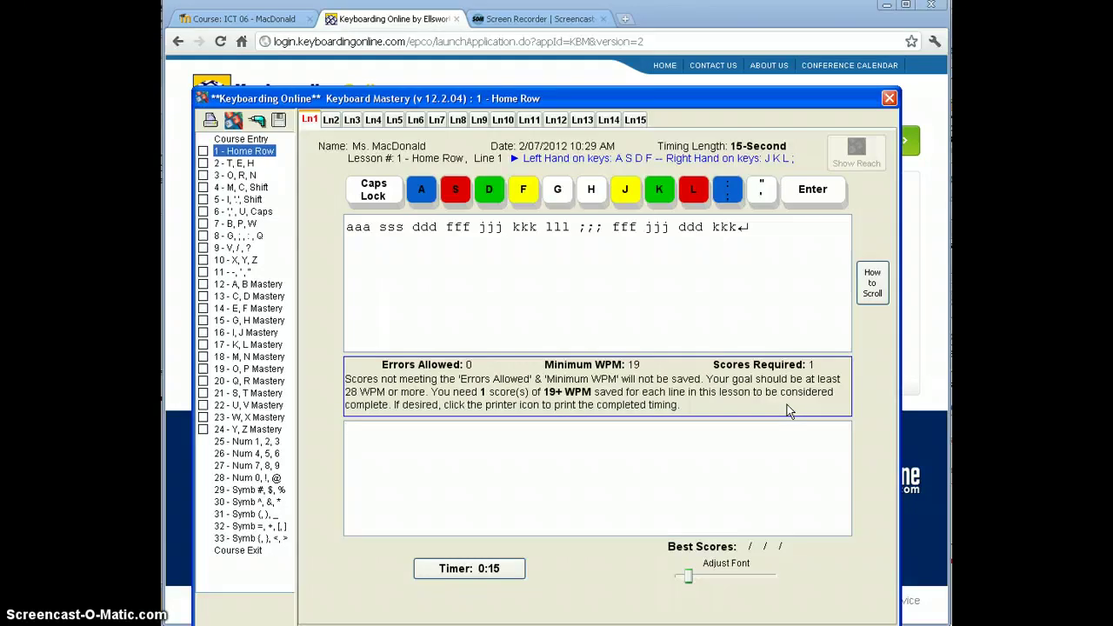
# Type the Home Row Line 1 drill until time runs out, then decline retaking it.
pyautogui.write('aaa sss ddd fff jjj kkk lll ;;')
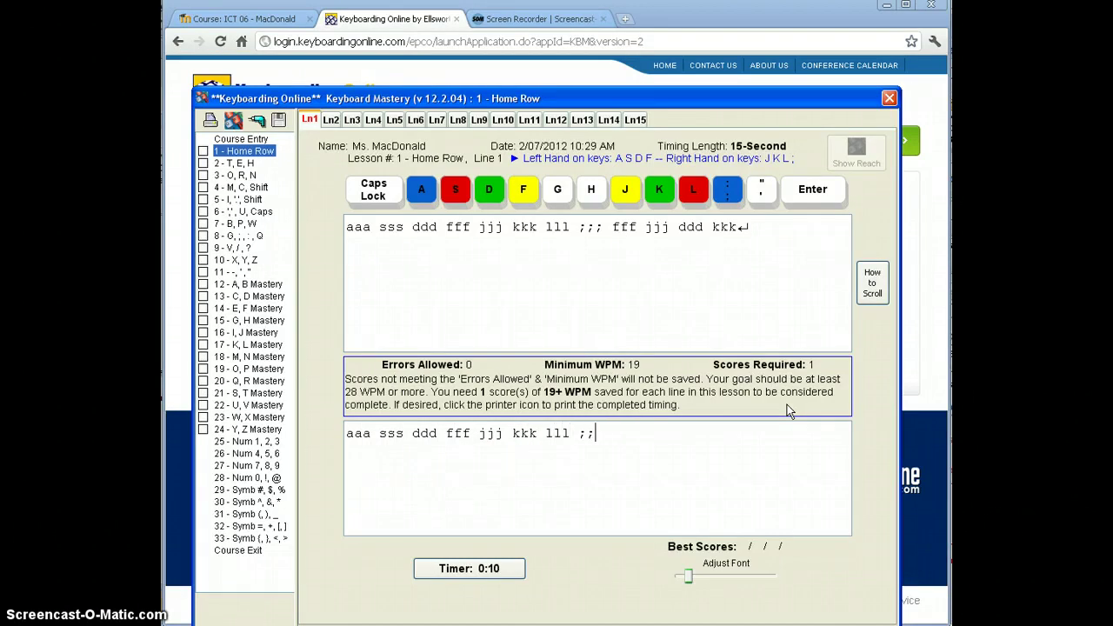
pyautogui.write('; fff jjj ddd kkk')
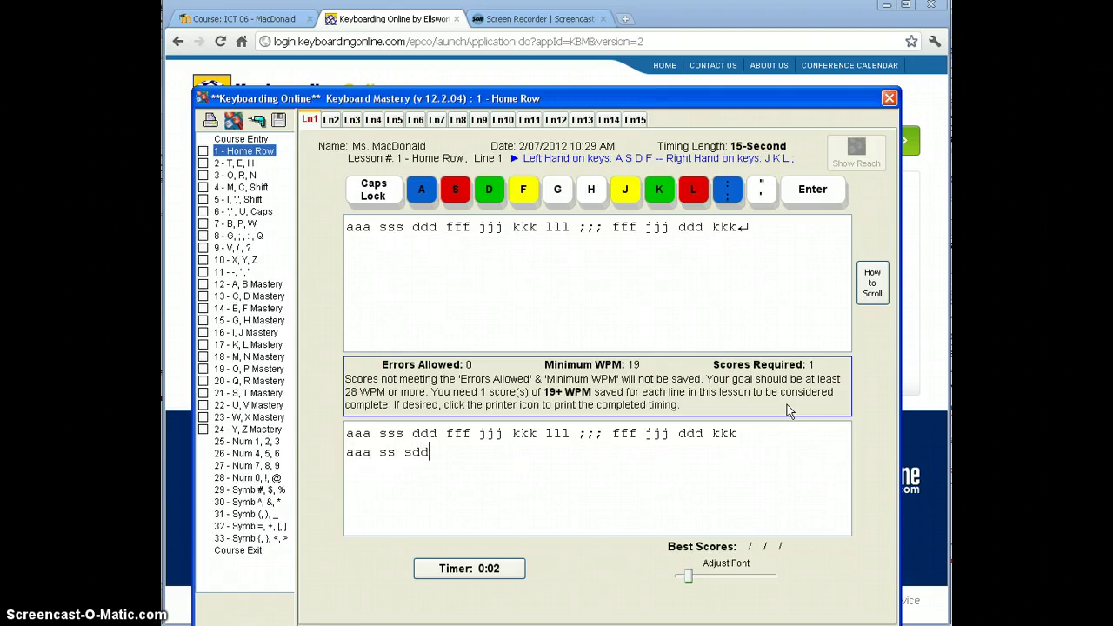
pyautogui.write('fff')
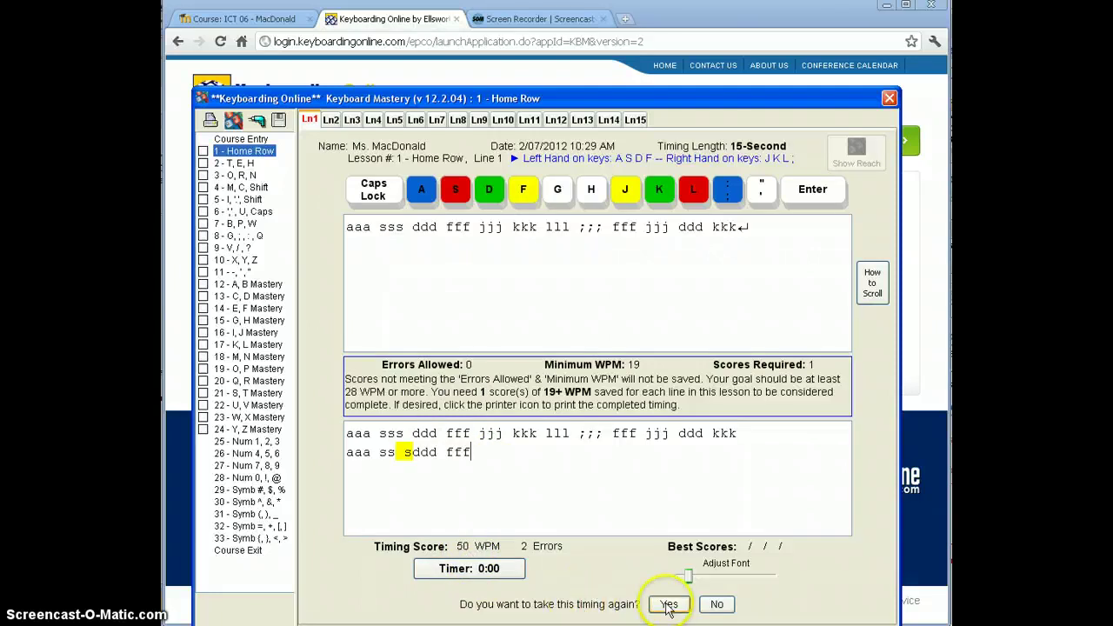
pyautogui.click(719, 606)
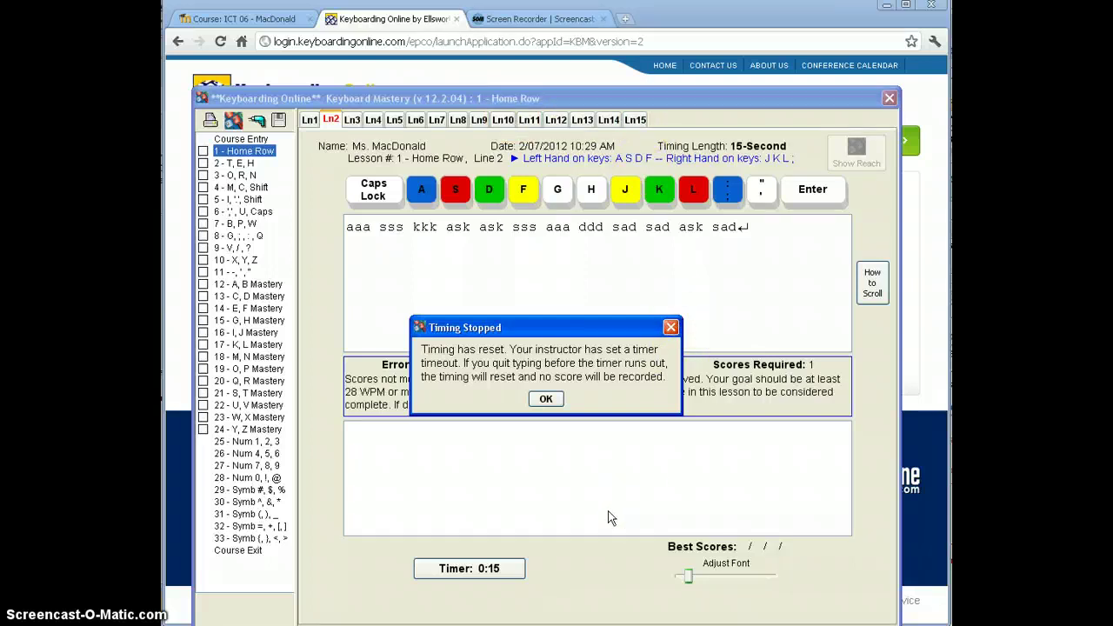
# Acknowledge the Timing Stopped notice and save and close the Home Row lesson window.
pyautogui.click(548, 401)
pyautogui.click(546, 398)
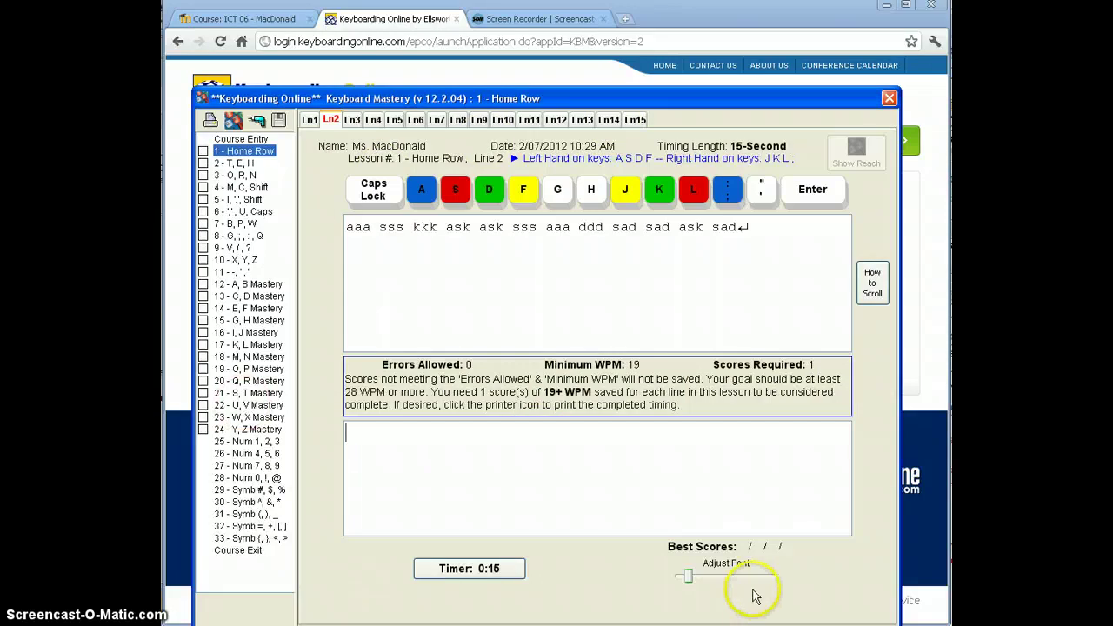
pyautogui.click(280, 120)
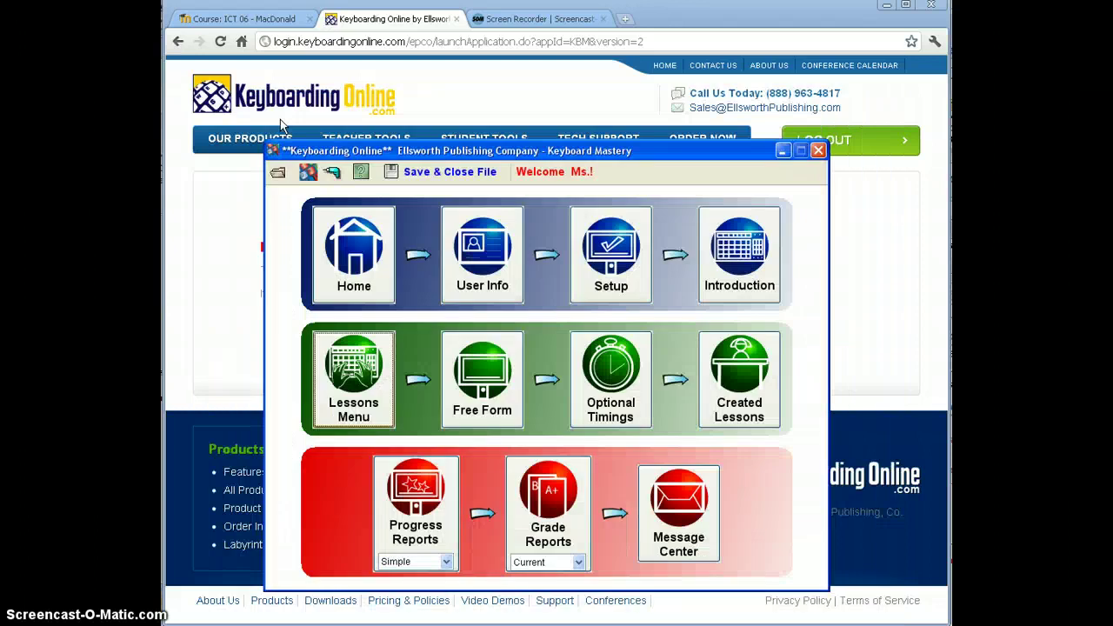
# Open the Simple progress report showing scores by lesson and line.
pyautogui.click(419, 514)
pyautogui.click(561, 441)
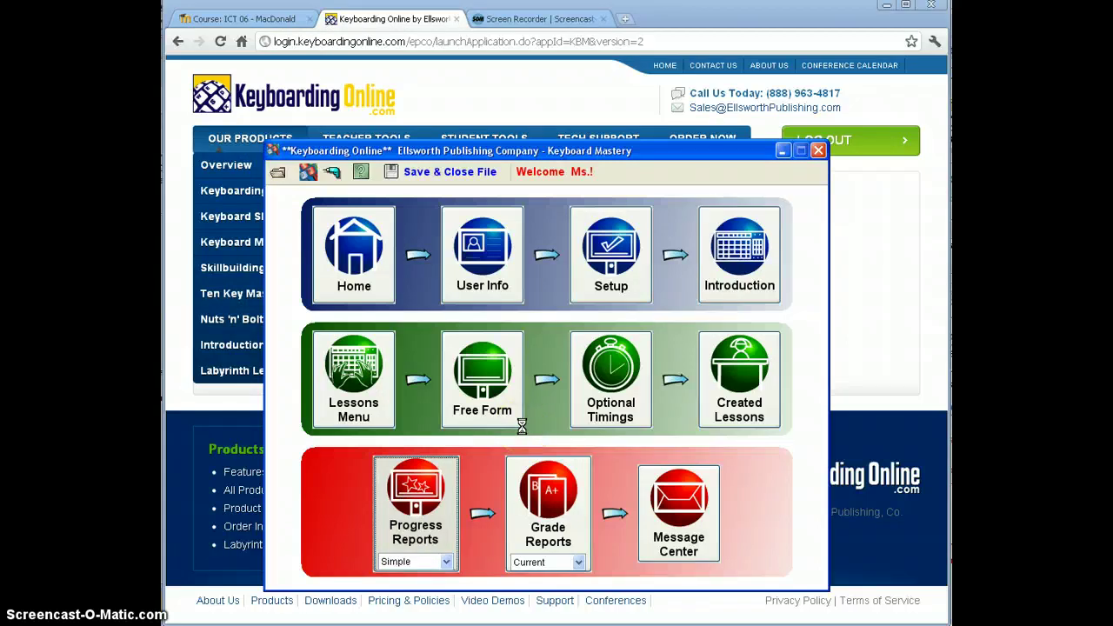
pyautogui.click(426, 513)
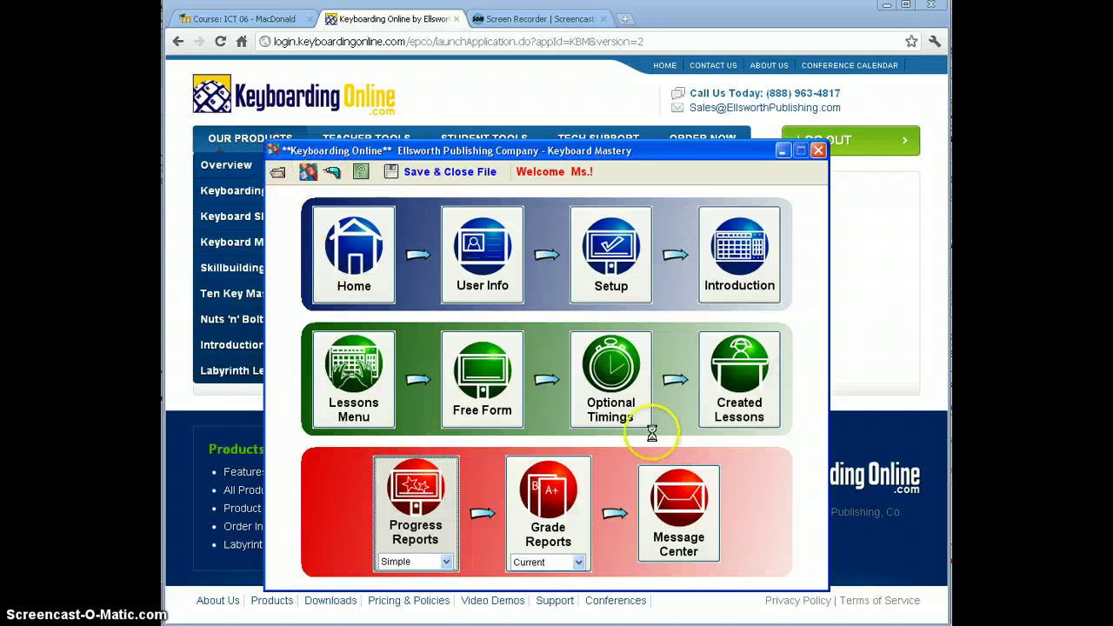
pyautogui.click(394, 526)
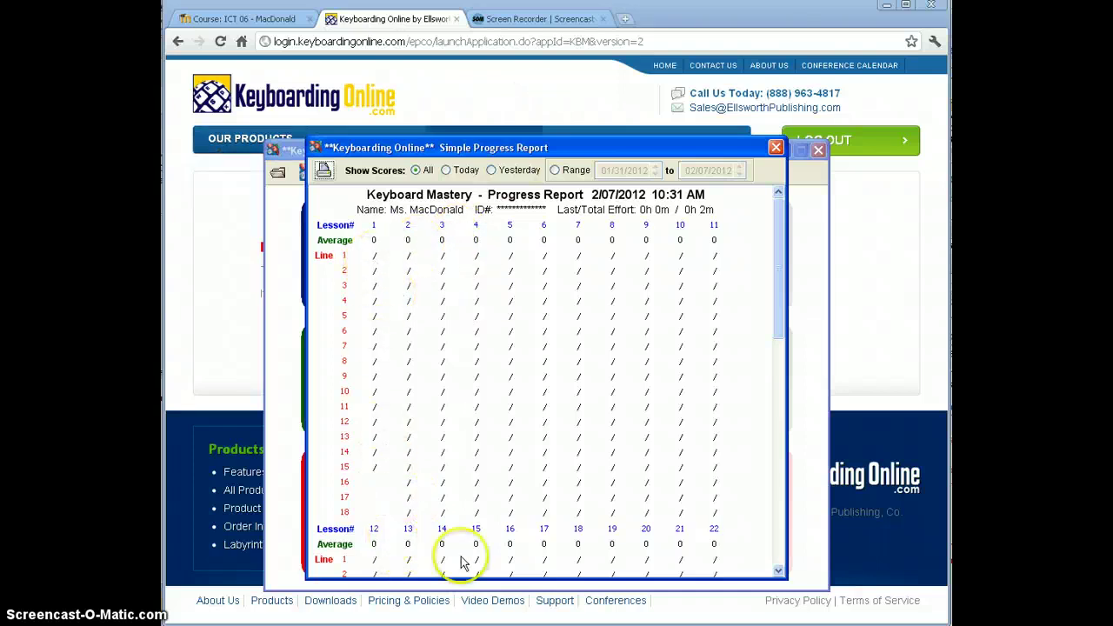
# Scroll through the Simple Progress Report, filter it to Today's scores, and close it.
pyautogui.scroll(-2, 606, 428)
pyautogui.scroll(-15, 606, 428)
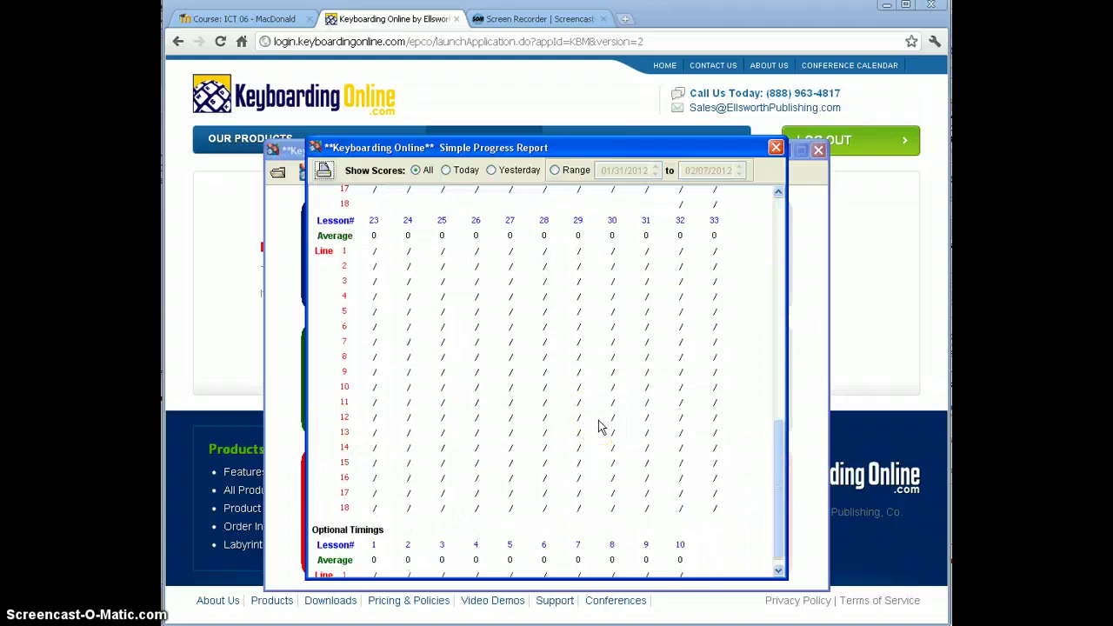
pyautogui.scroll(15, 600, 427)
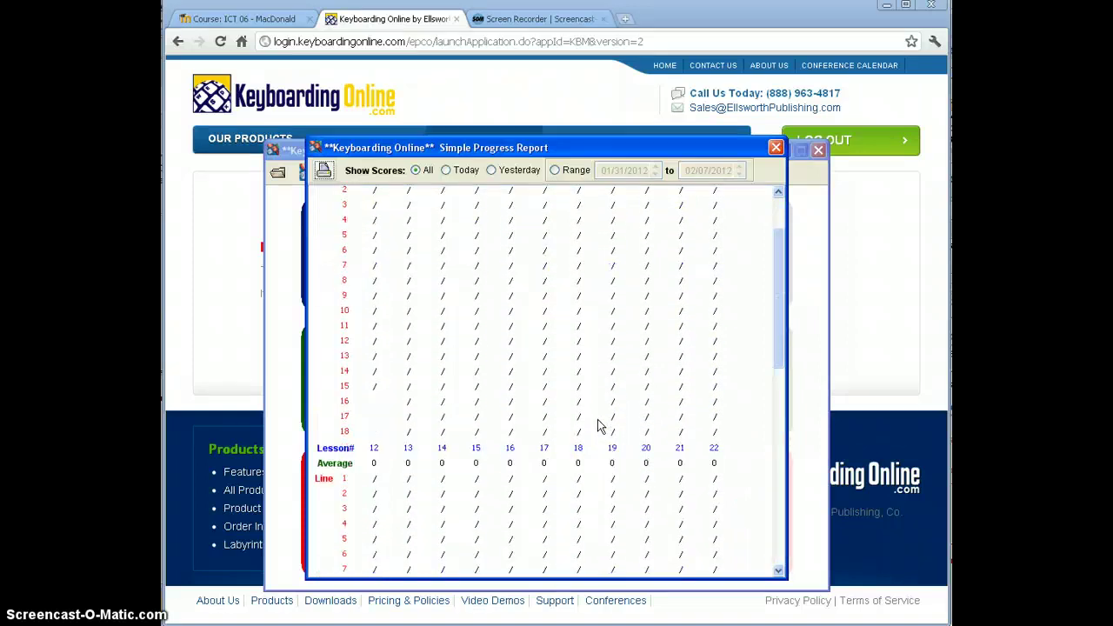
pyautogui.scroll(3, 601, 427)
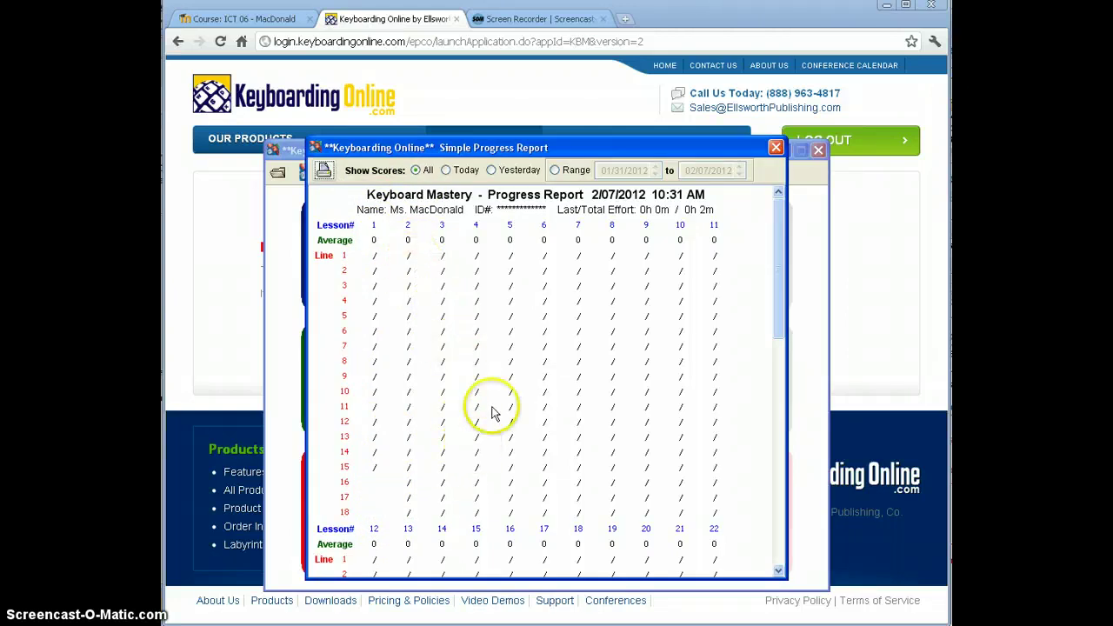
pyautogui.click(446, 169)
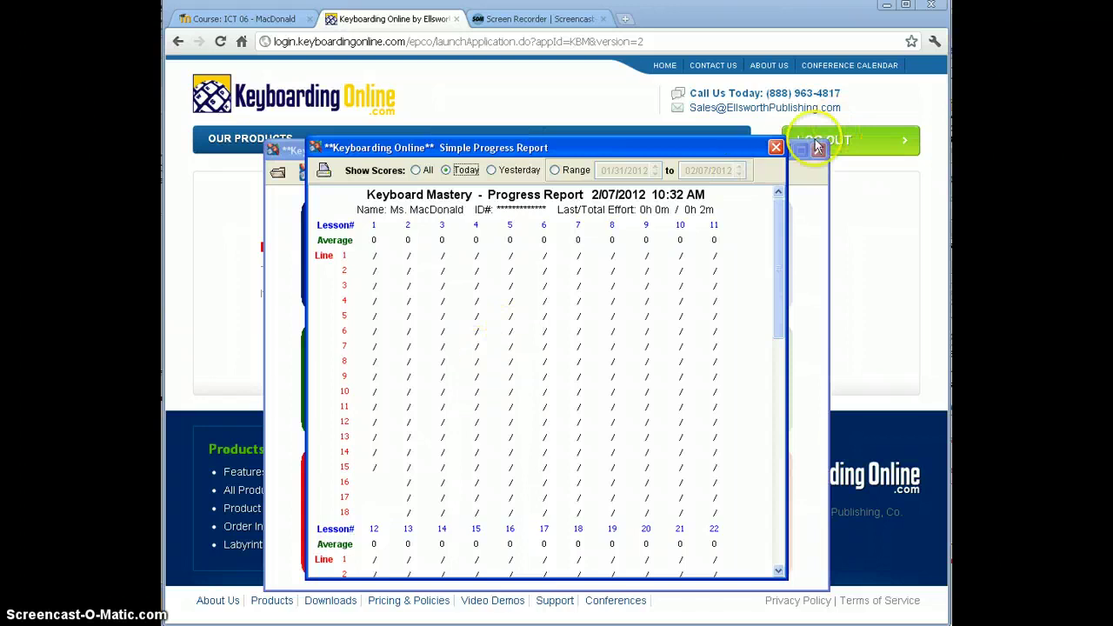
pyautogui.click(776, 147)
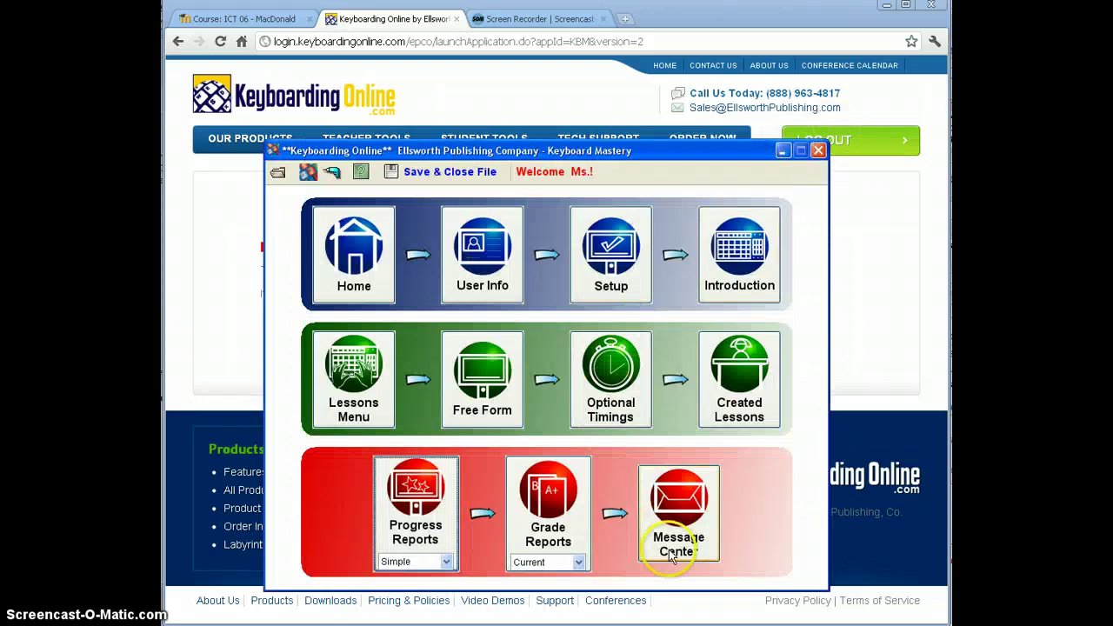
# Close Keyboard Mastery, log out of Keyboarding Online, and begin re-entering the school login.
pyautogui.click(817, 151)
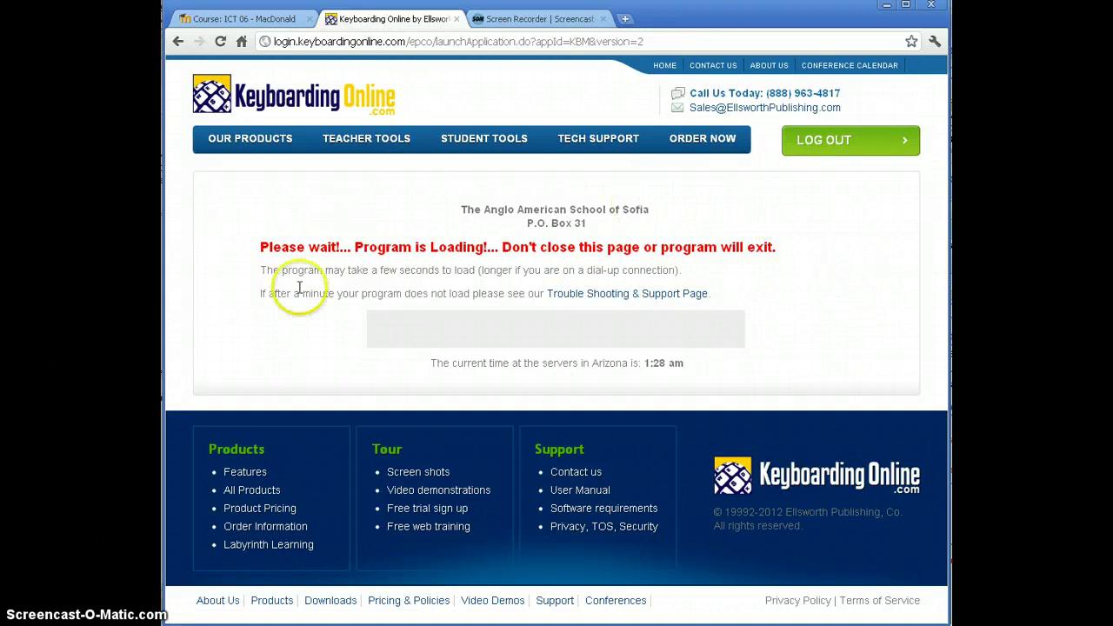
pyautogui.click(817, 142)
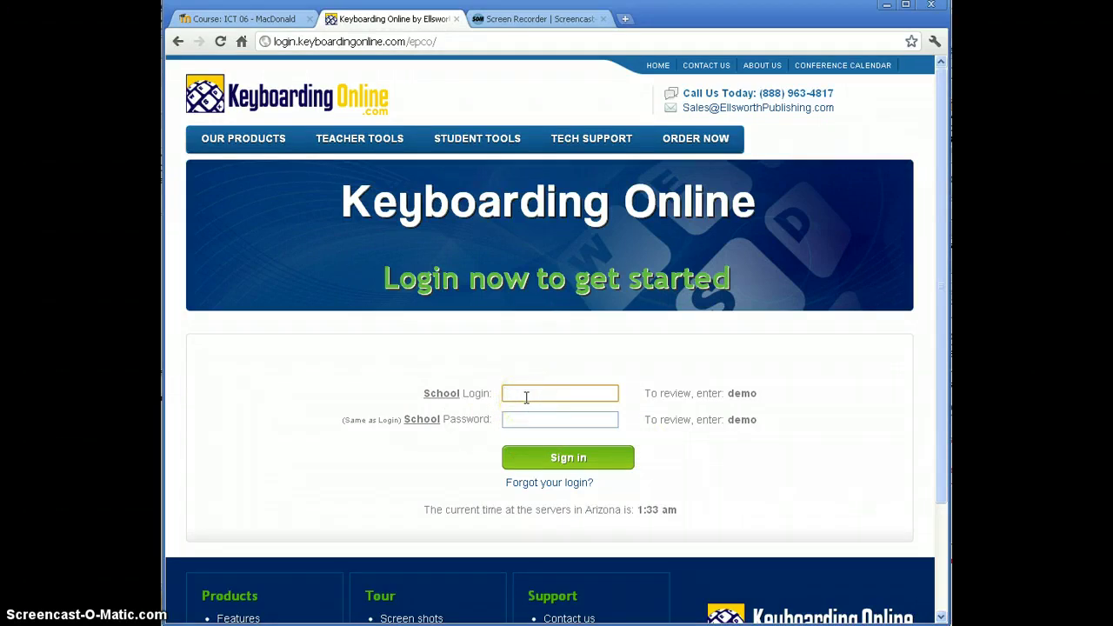
pyautogui.write('angloa')
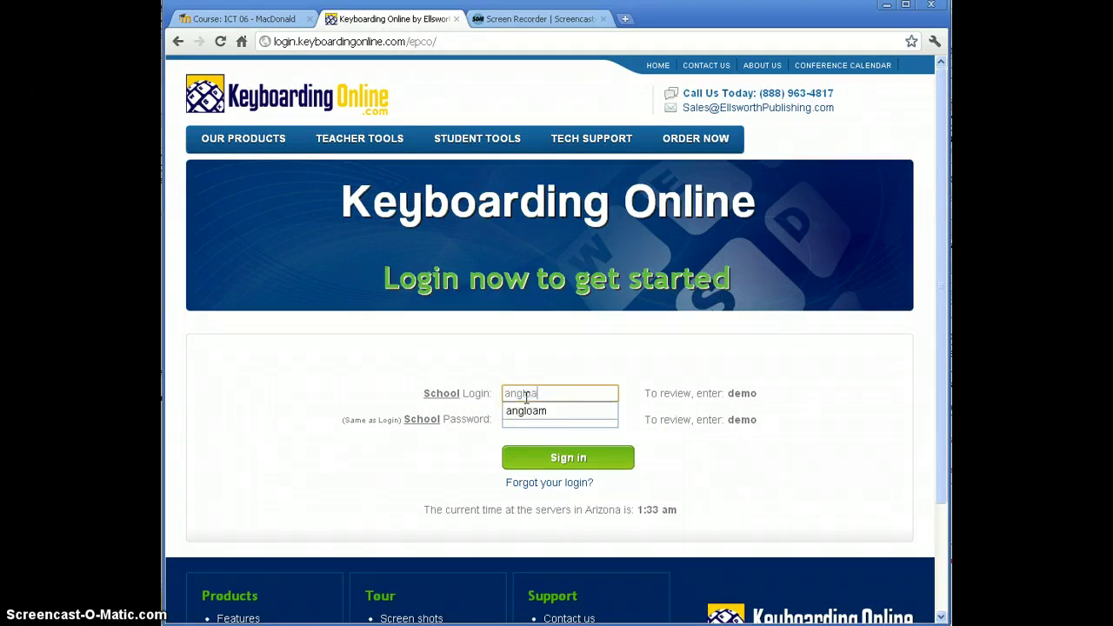